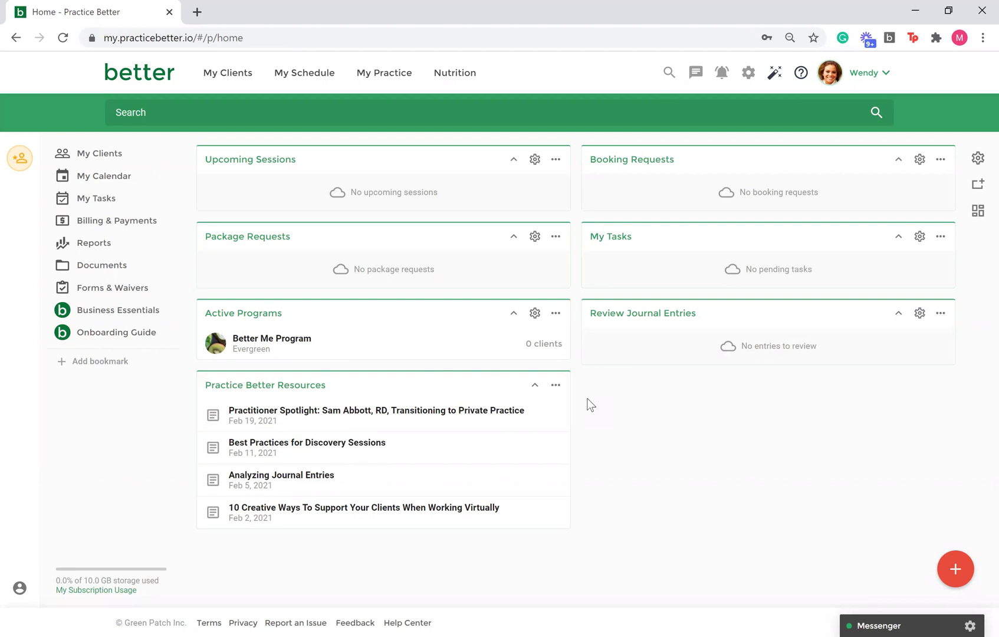
- Open Automations under My Practice and preview the Create Automation types without creating one
mouse_move(386, 76)
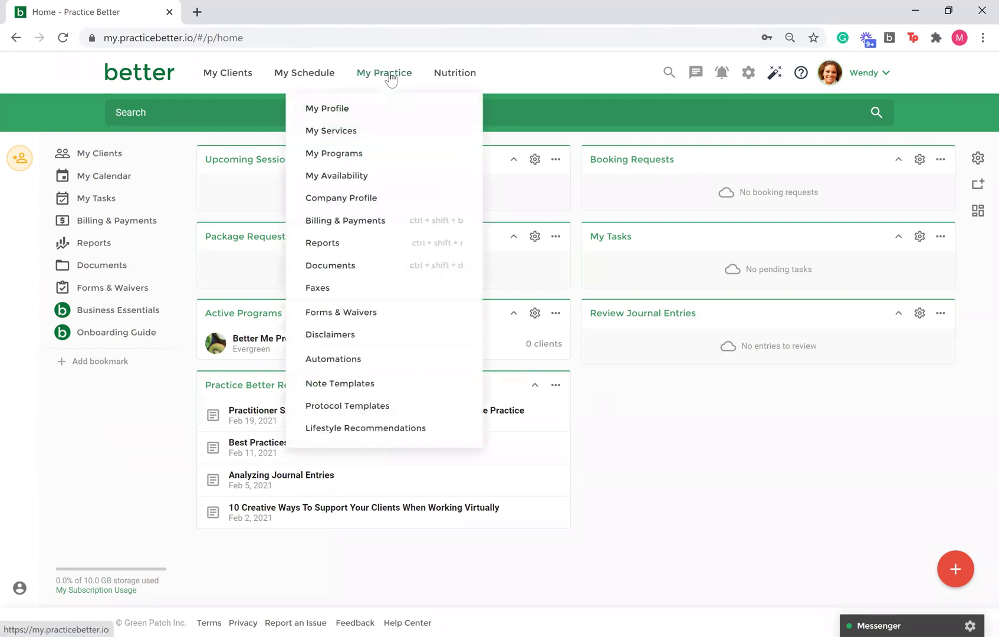
left_click(360, 361)
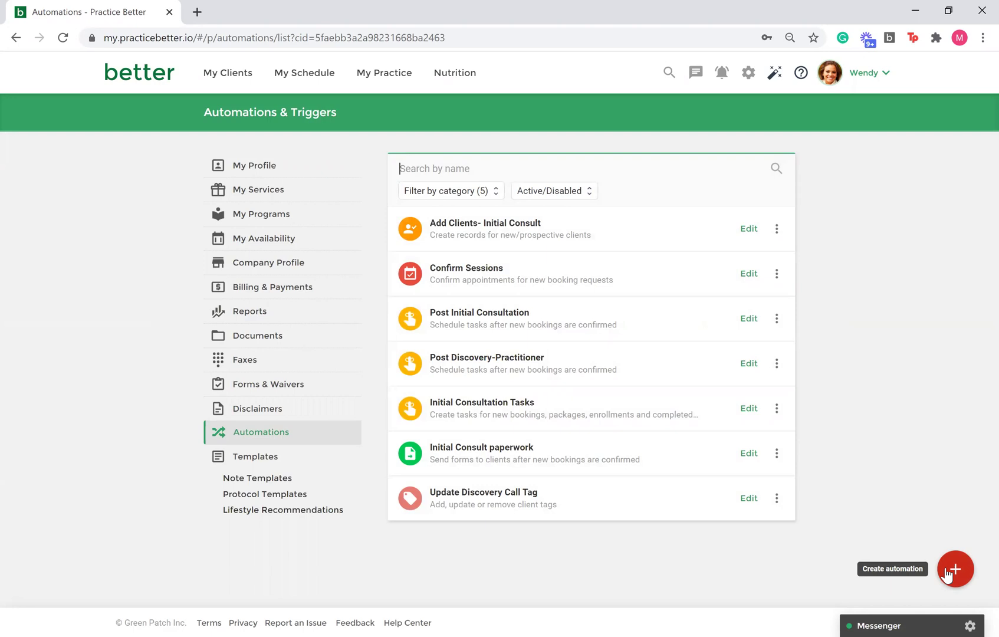
left_click(945, 568)
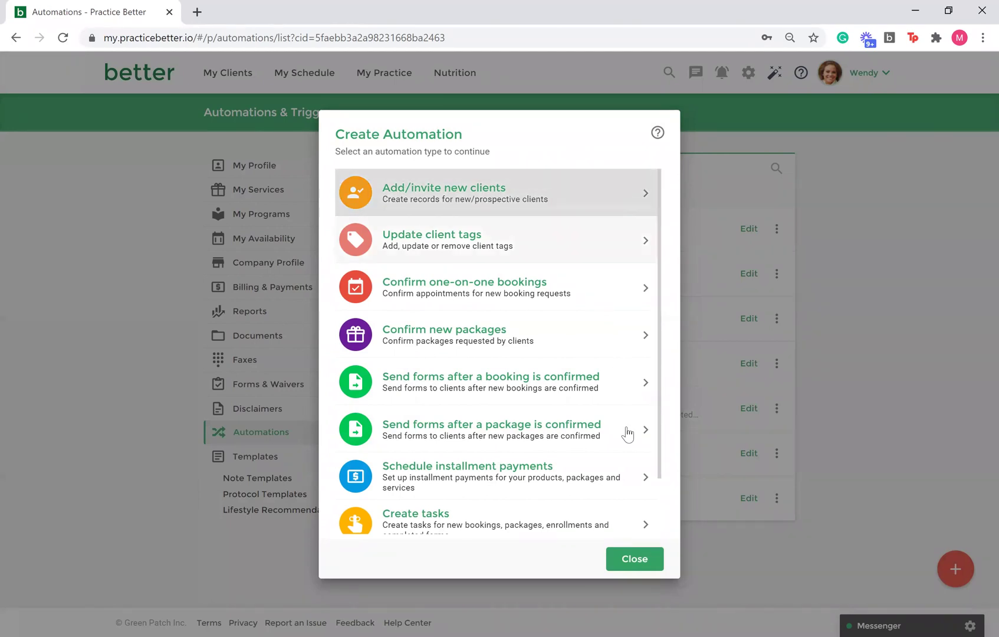
left_click(649, 556)
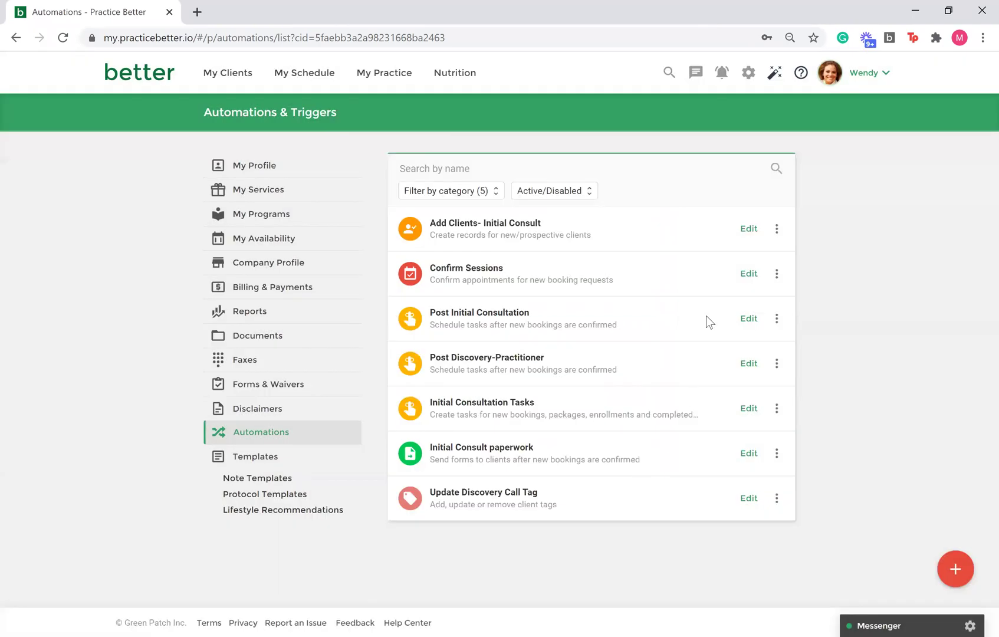
left_click(751, 228)
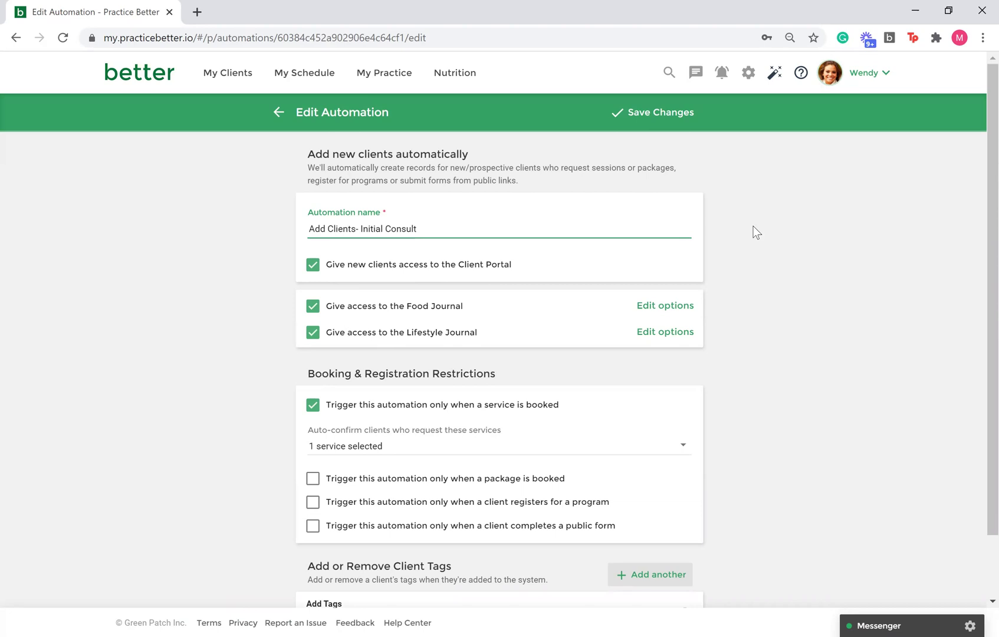
scroll(753, 225, "down", 2)
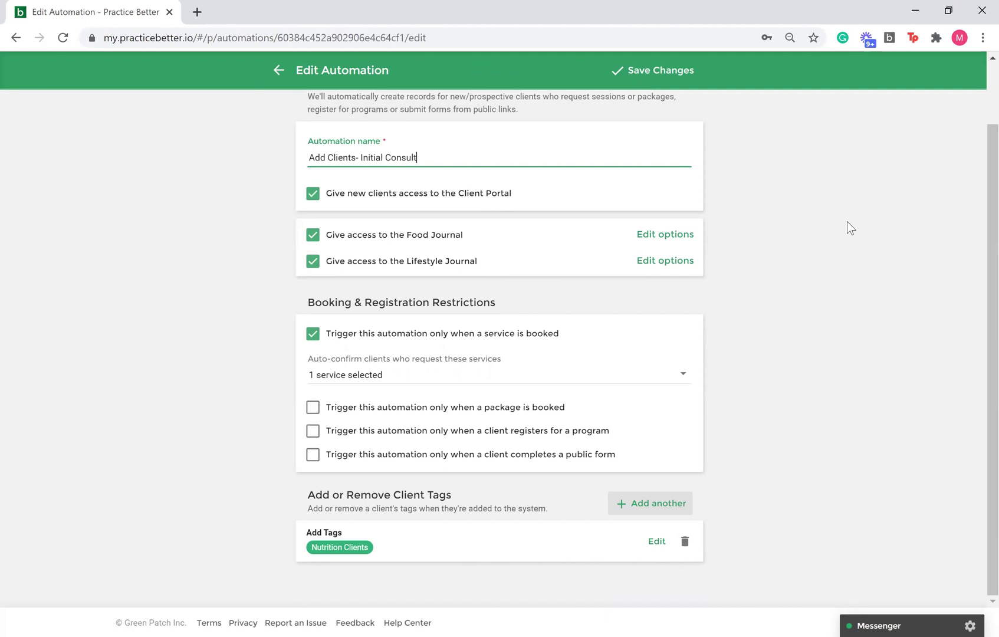
scroll(847, 221, "up", 2)
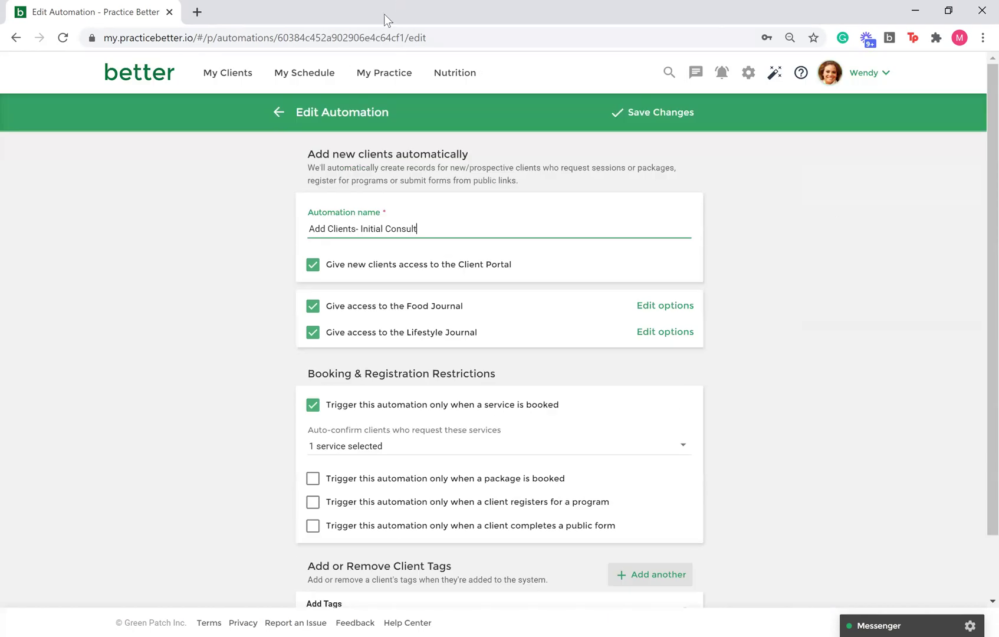
left_click(279, 112)
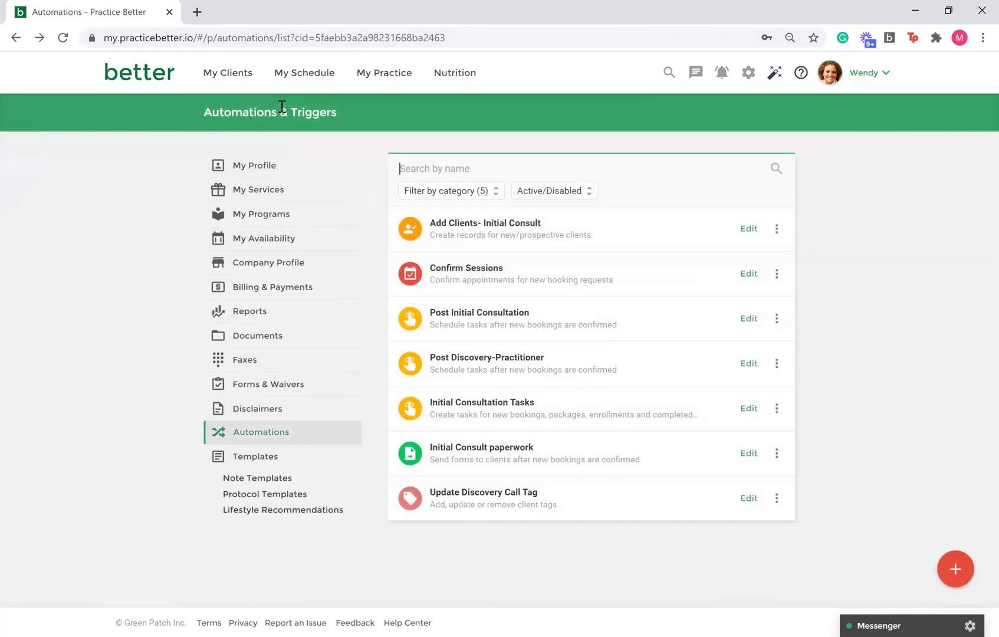
left_click(955, 569)
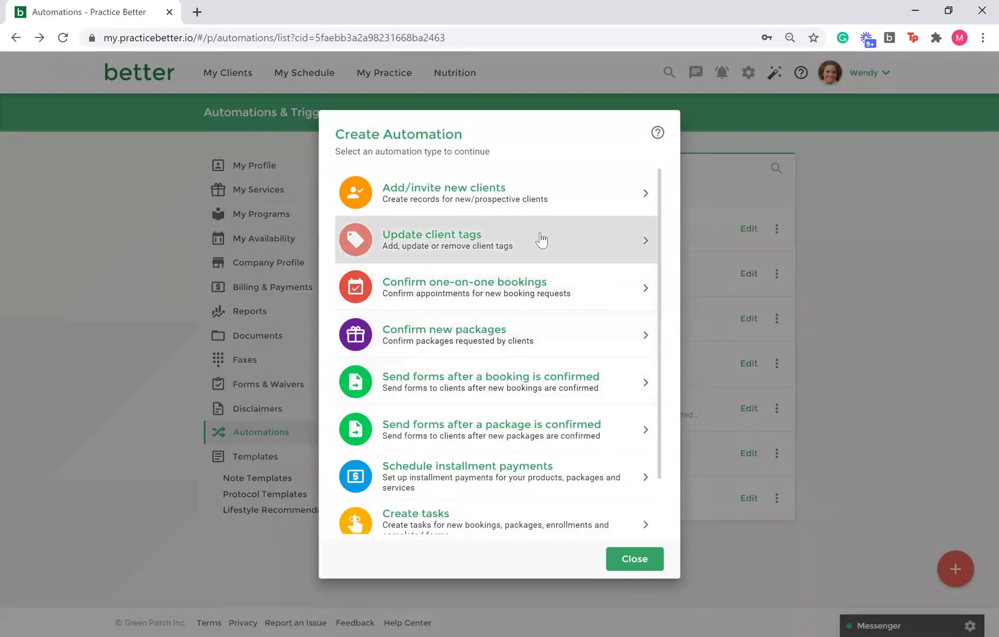
left_click(642, 560)
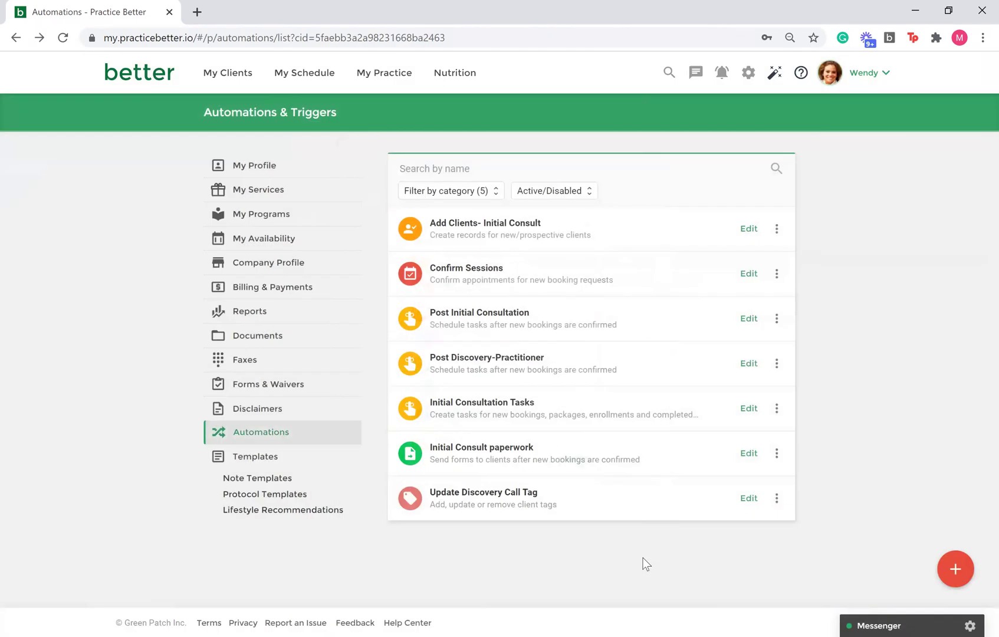
left_click(754, 501)
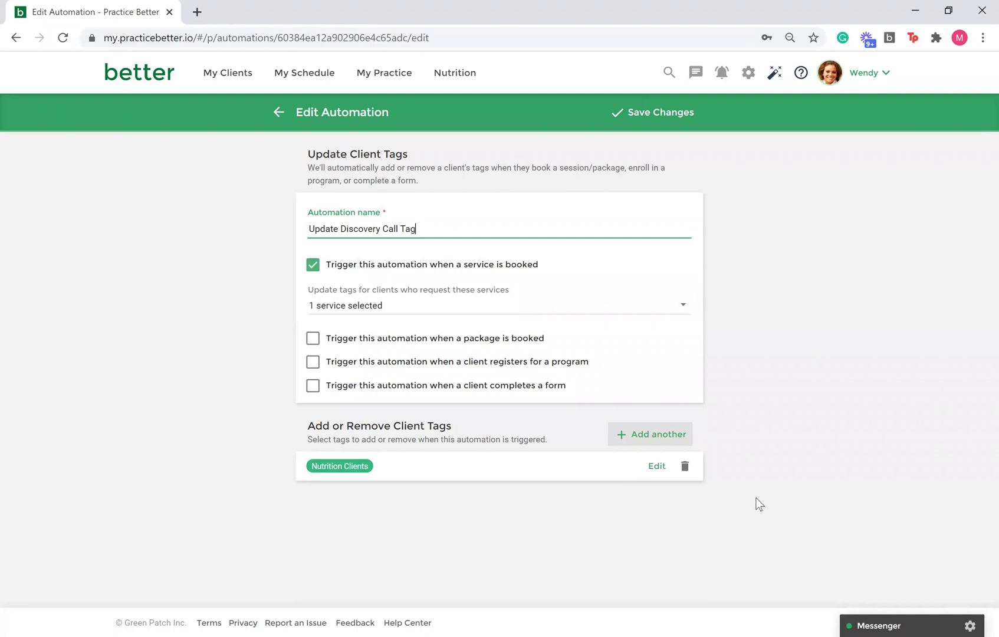
left_click(656, 465)
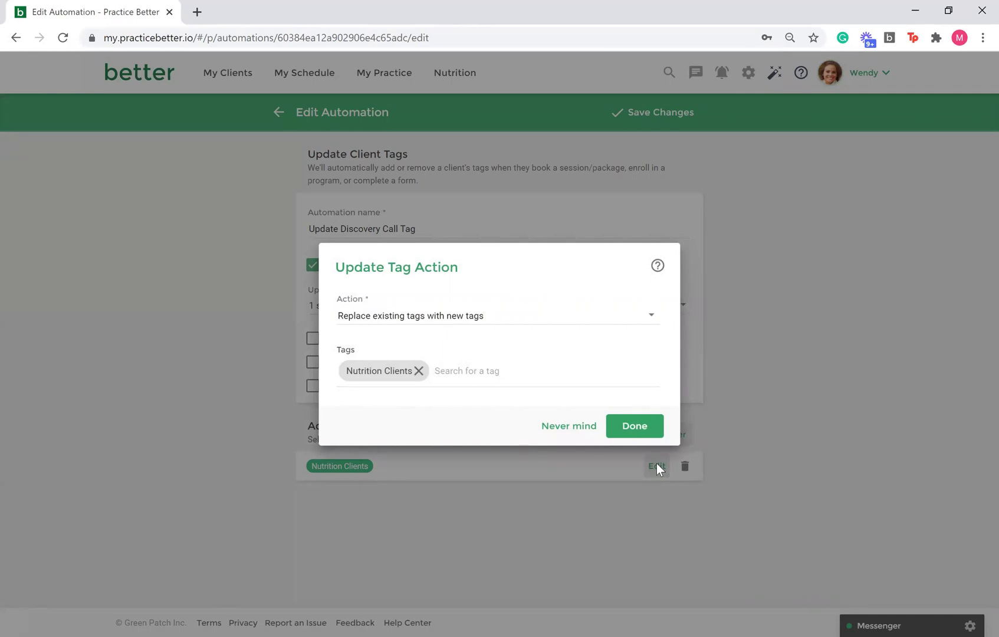
left_click(581, 431)
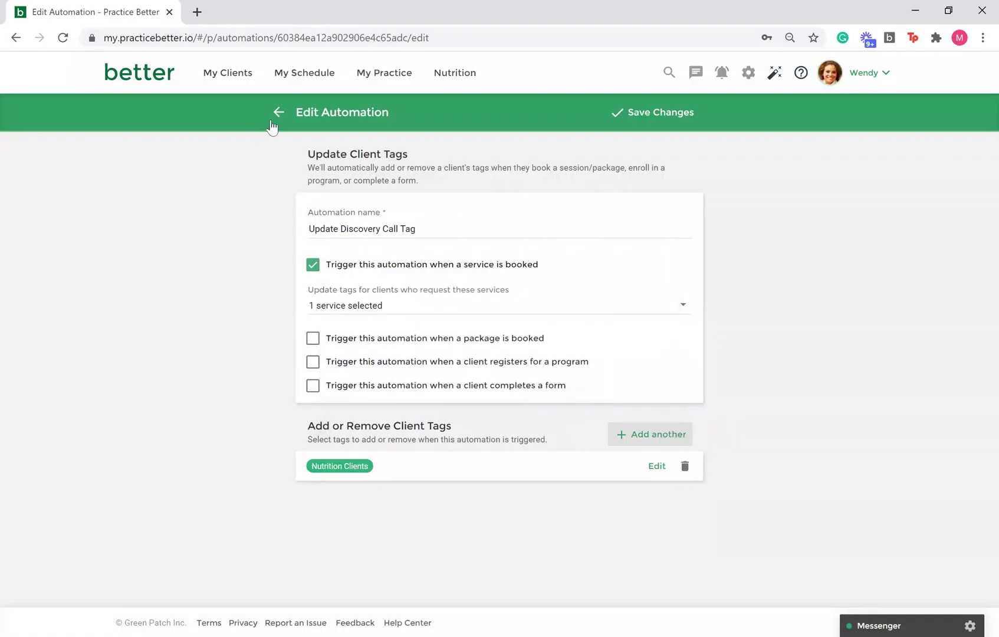
left_click(272, 121)
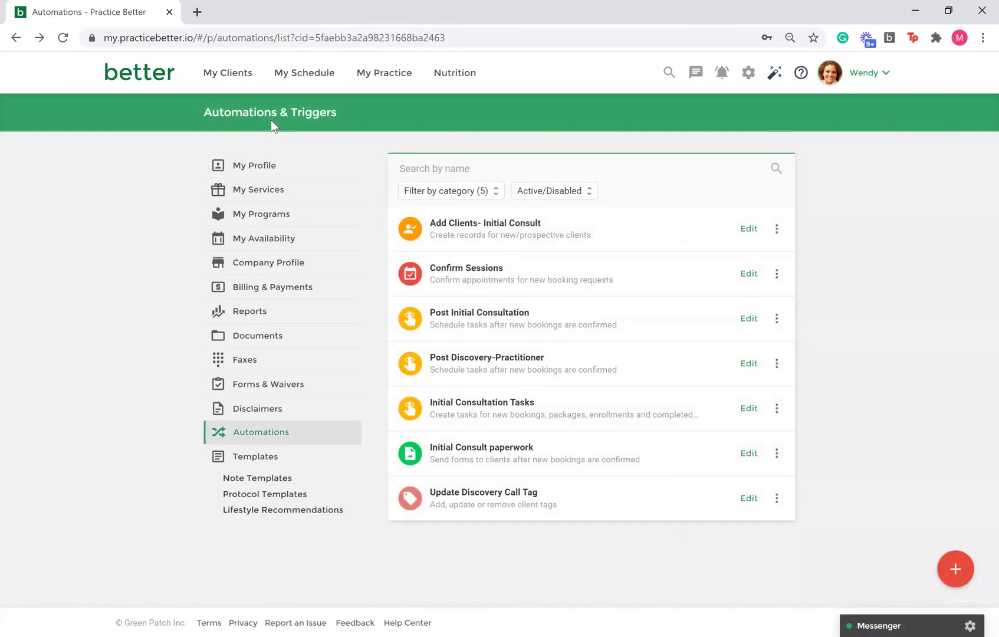
- Preview the Create Automation types again, then open Confirm Sessions for editing
left_click(961, 569)
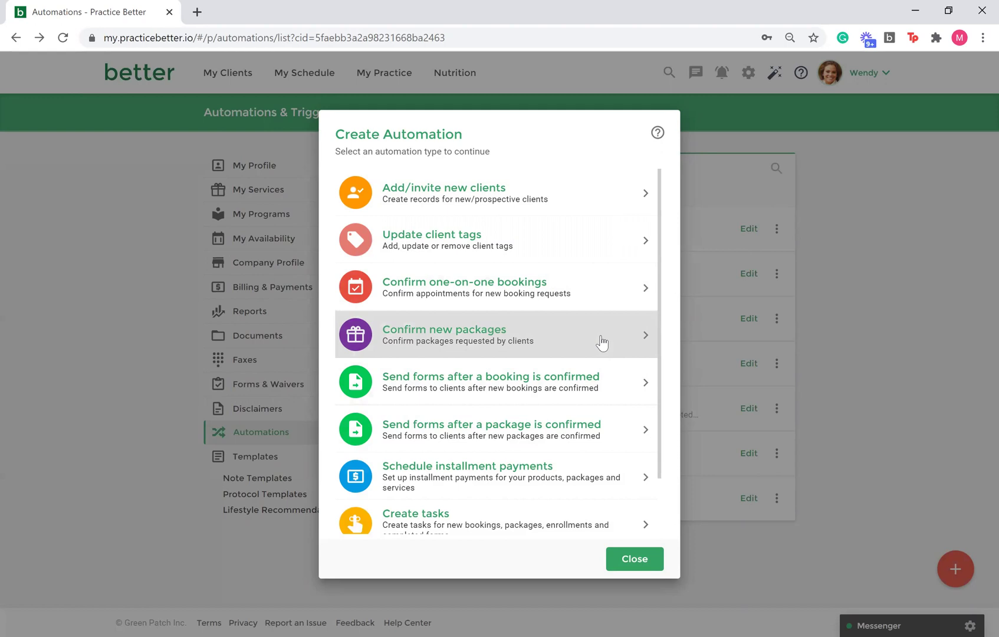
left_click(629, 560)
left_click(755, 280)
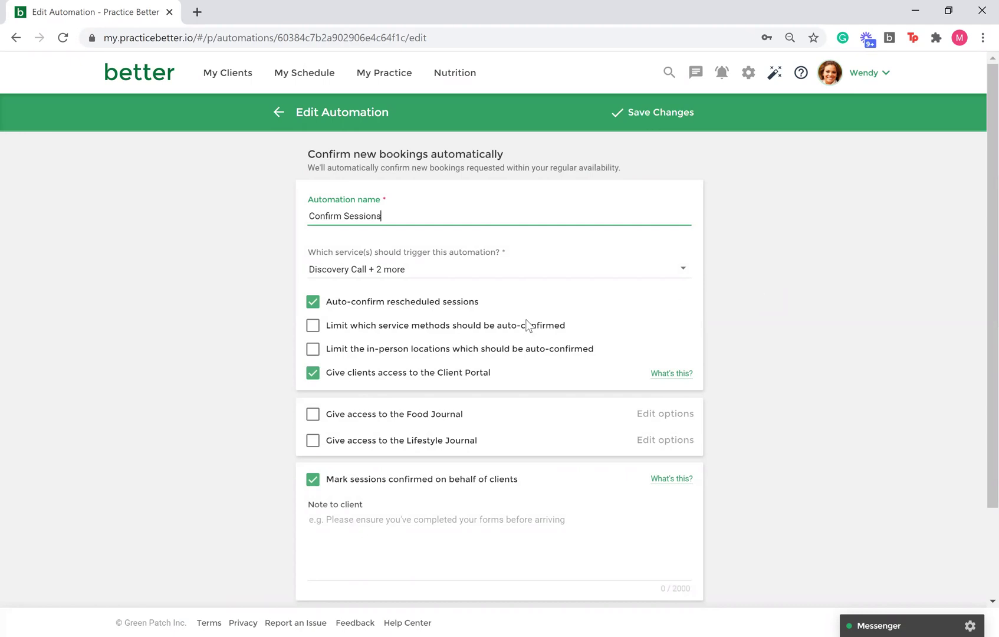
- Limit auto-confirmation to selected service methods, excluding In-person sessions, then go back to the Automations list
left_click(339, 329)
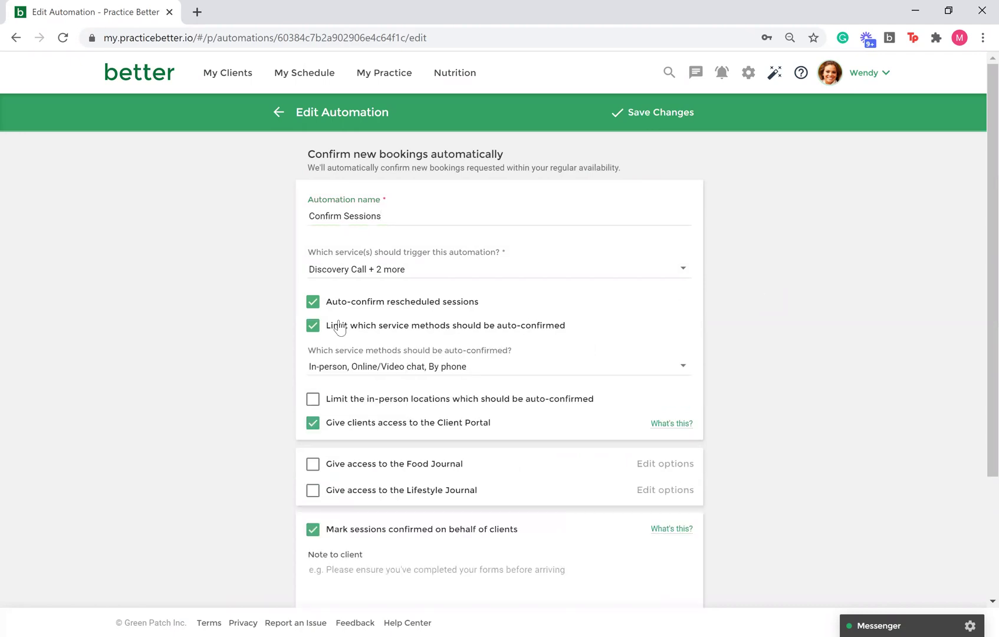
left_click(382, 378)
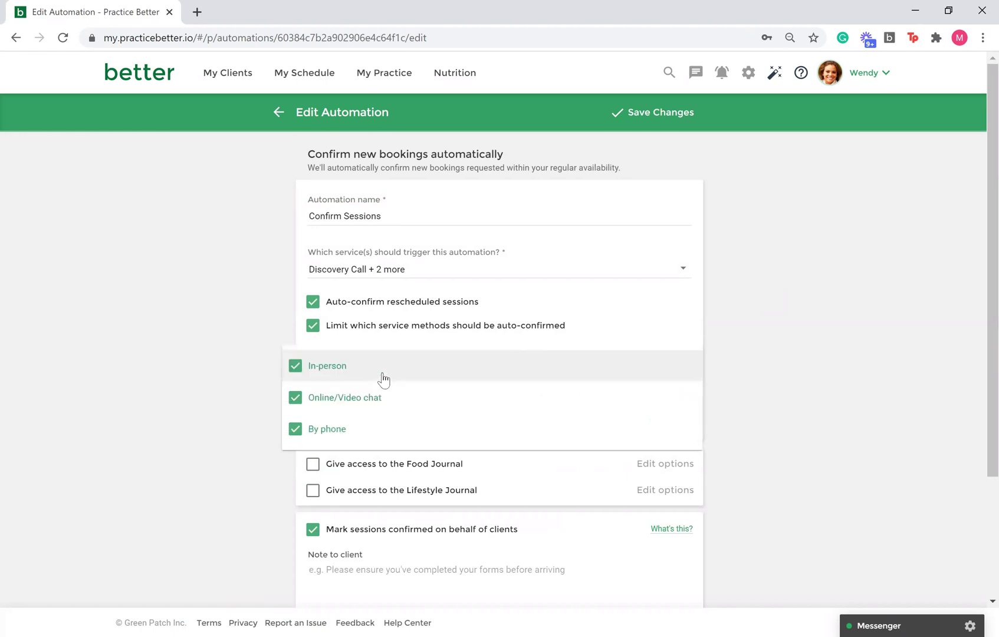
left_click(301, 376)
left_click(211, 411)
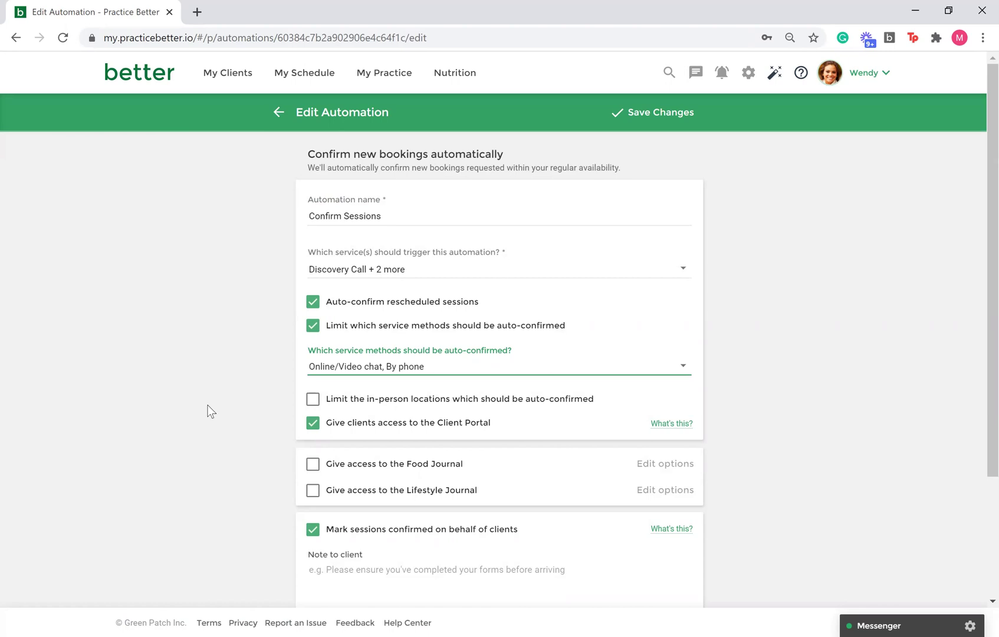
scroll(211, 411, "down", 5)
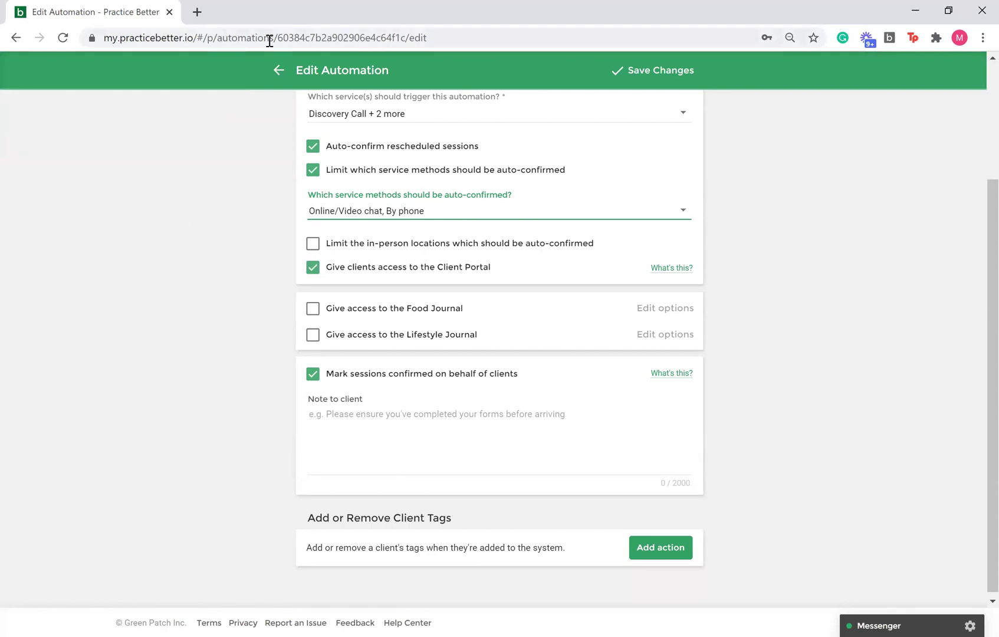
left_click(279, 70)
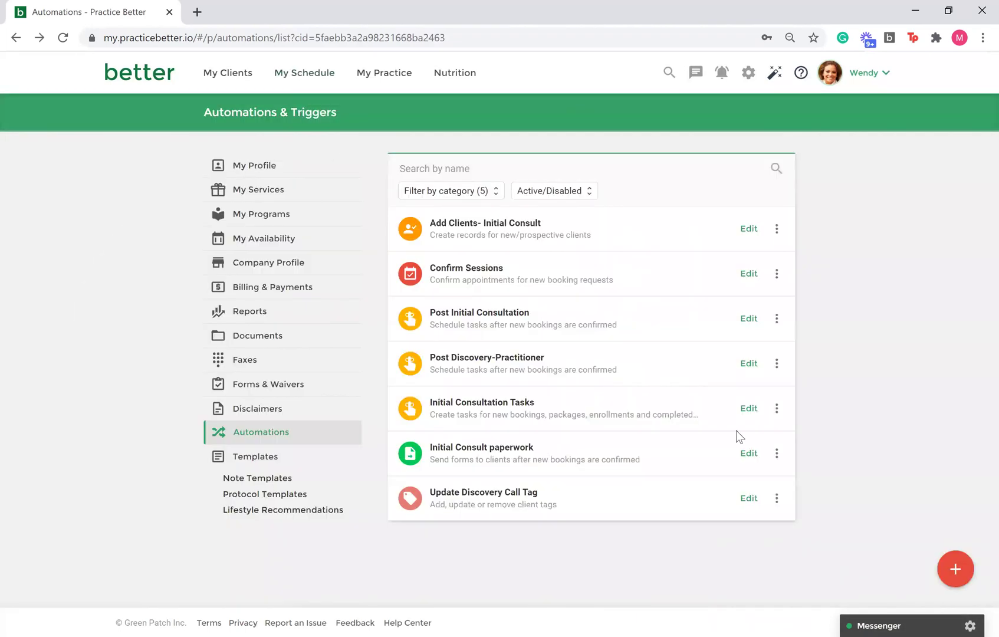
- Glance at the new automation types, then open the Initial Consult paperwork automation
left_click(958, 570)
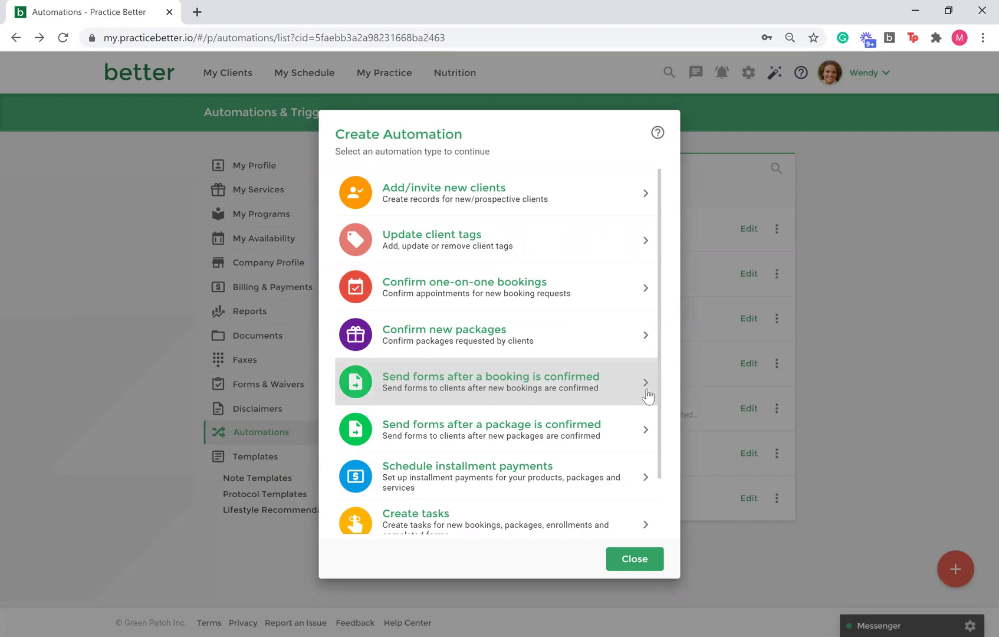
left_click(635, 558)
left_click(747, 457)
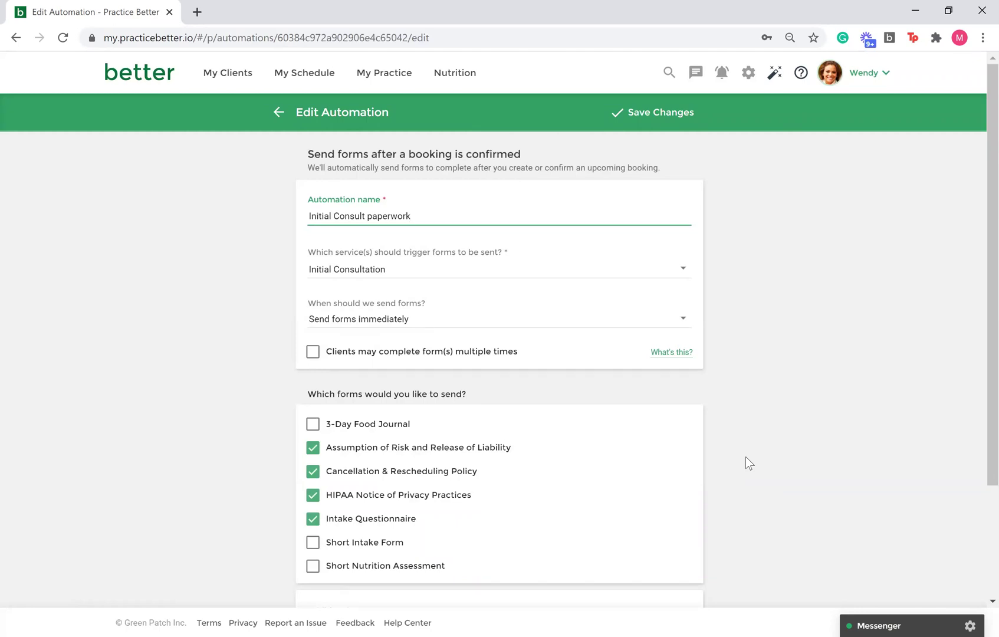
left_click(644, 324)
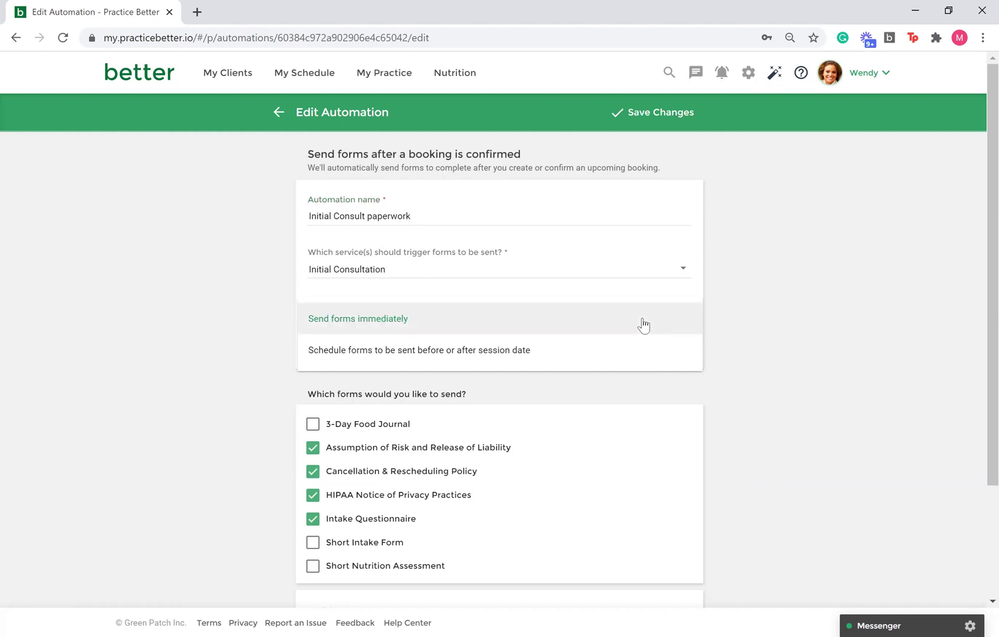
left_click(751, 341)
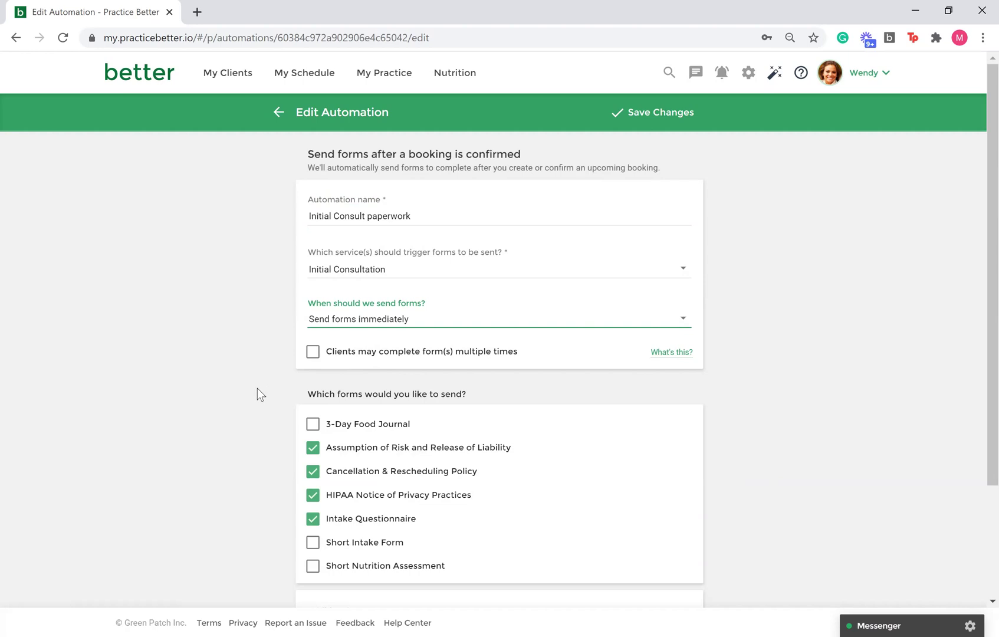
scroll(257, 389, "down", 3)
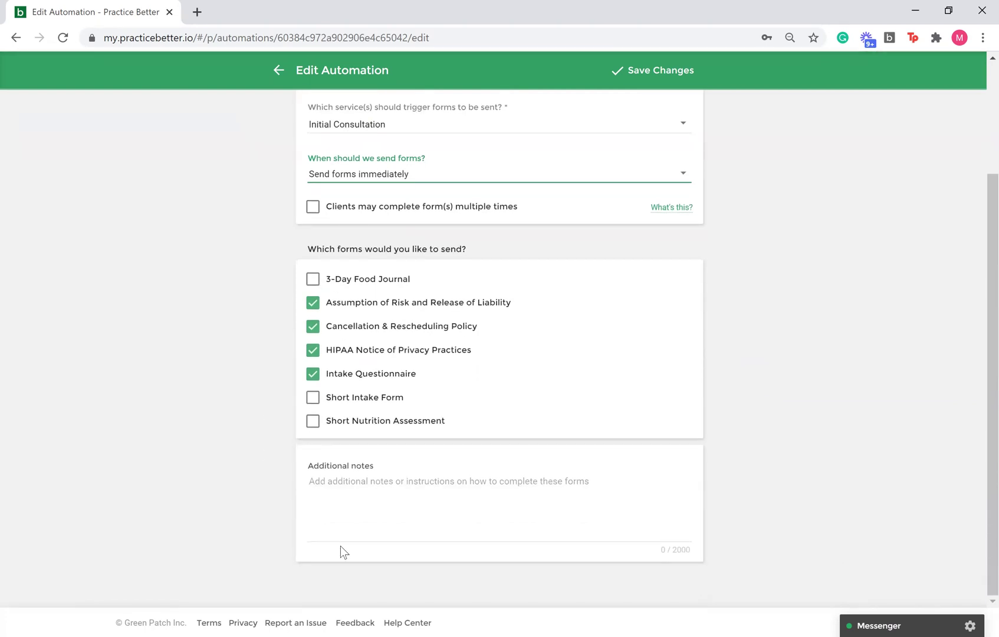
left_click(357, 524)
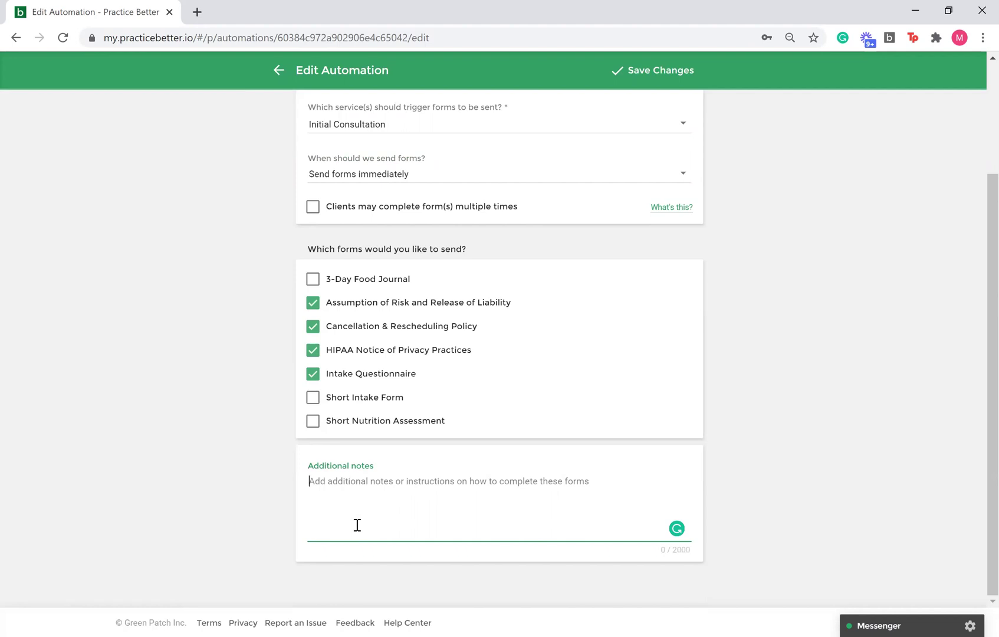
scroll(318, 489, "up", 3)
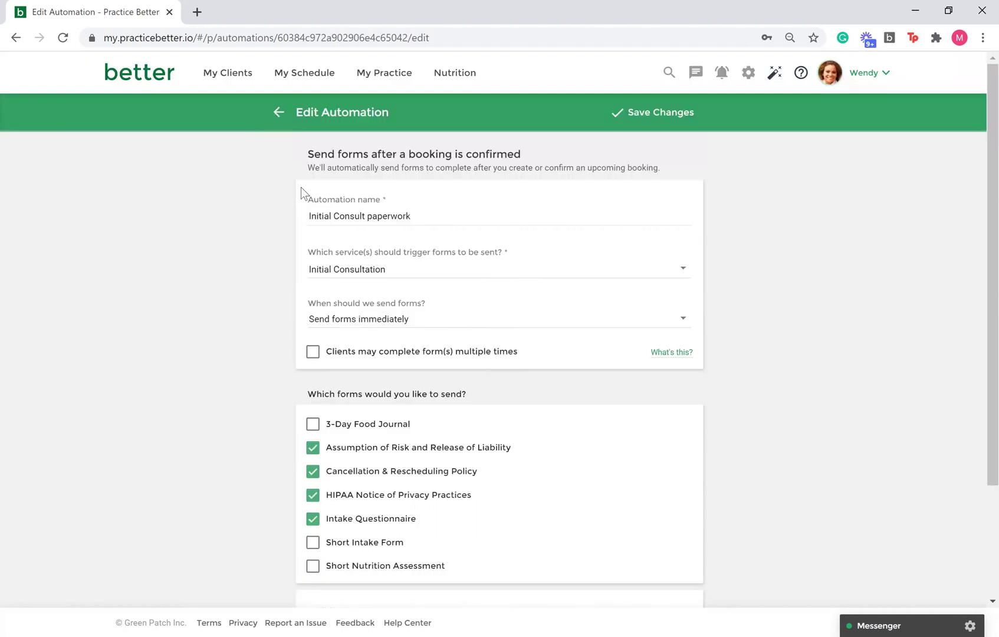
- Return to the Automations list and scroll through all Create Automation types before closing the chooser
left_click(281, 109)
left_click(955, 569)
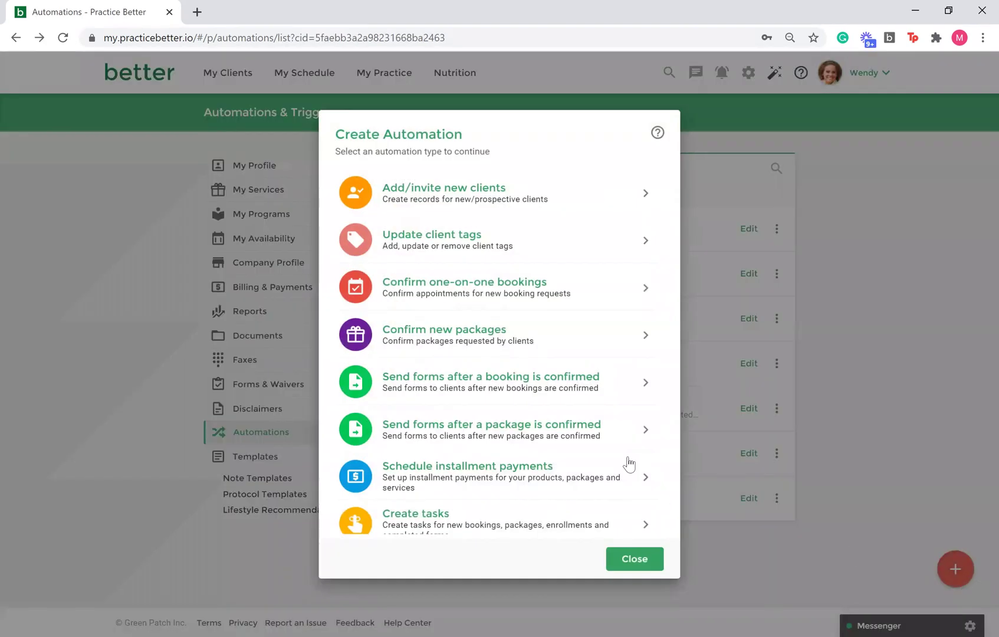
scroll(569, 425, "down", 1)
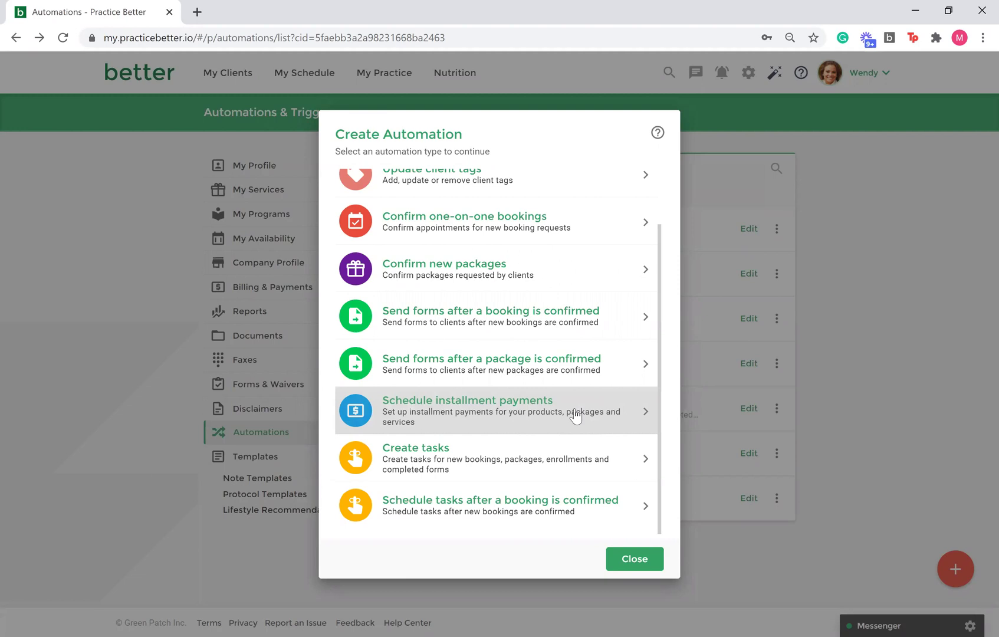
left_click(635, 562)
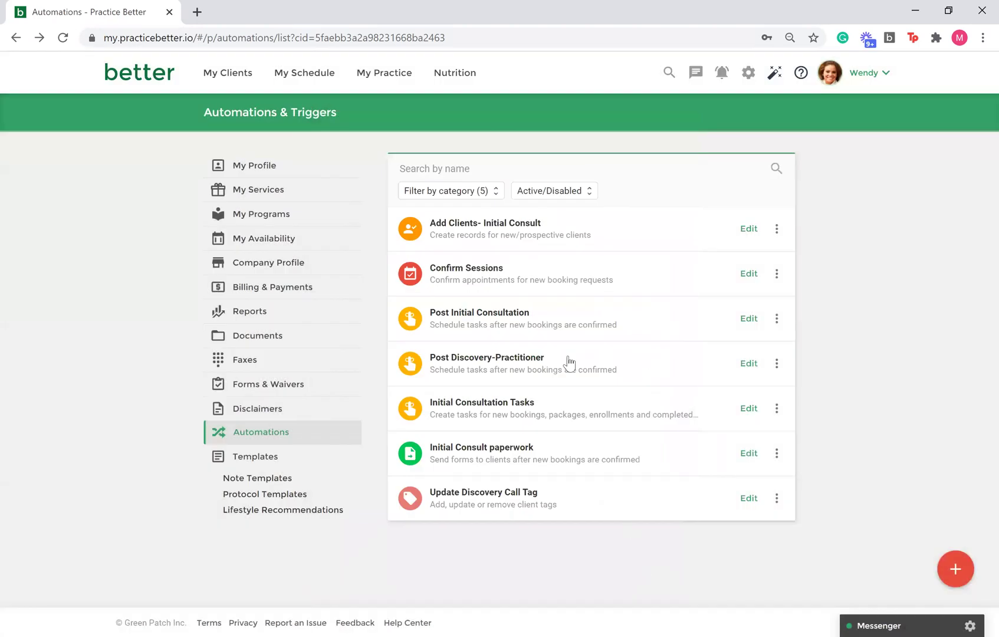
- Review the Post Initial Consultation automation's two tasks and return to the list unchanged
left_click(538, 313)
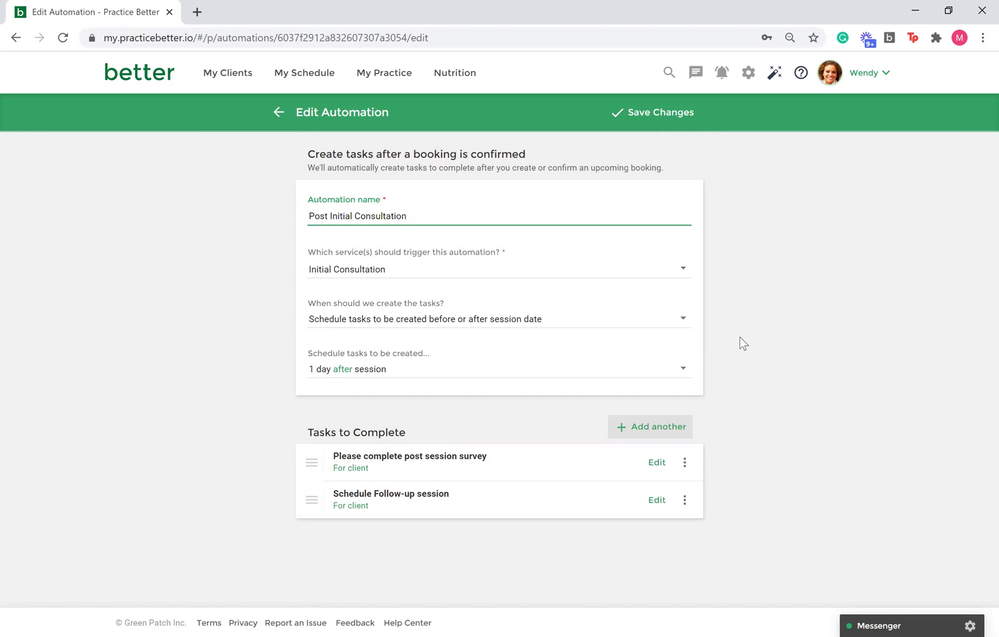
left_click(277, 113)
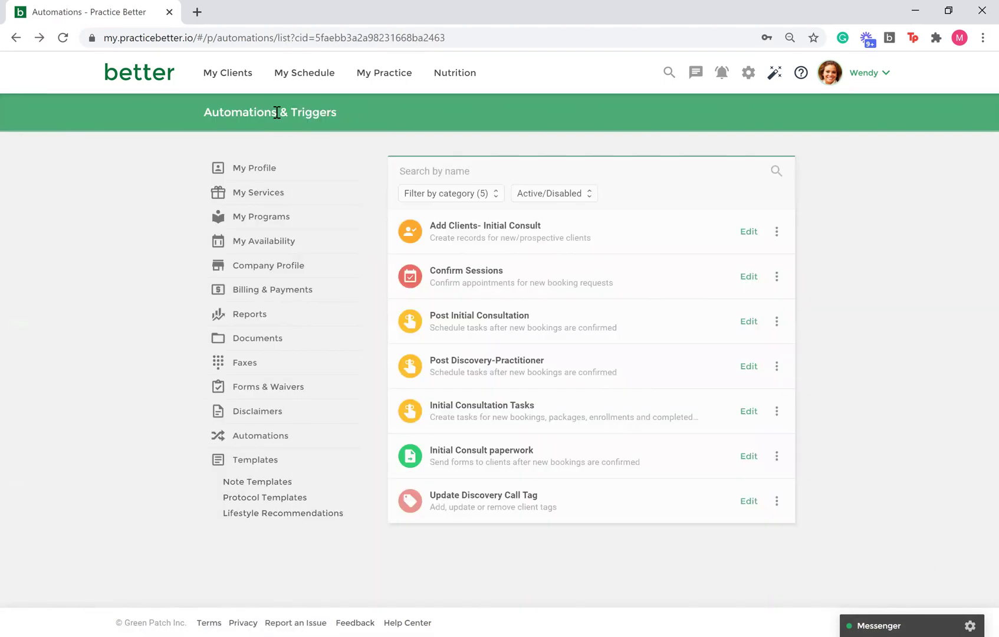
- Open Initial Consultation Tasks and scroll through its service trigger and five client tasks
left_click(451, 403)
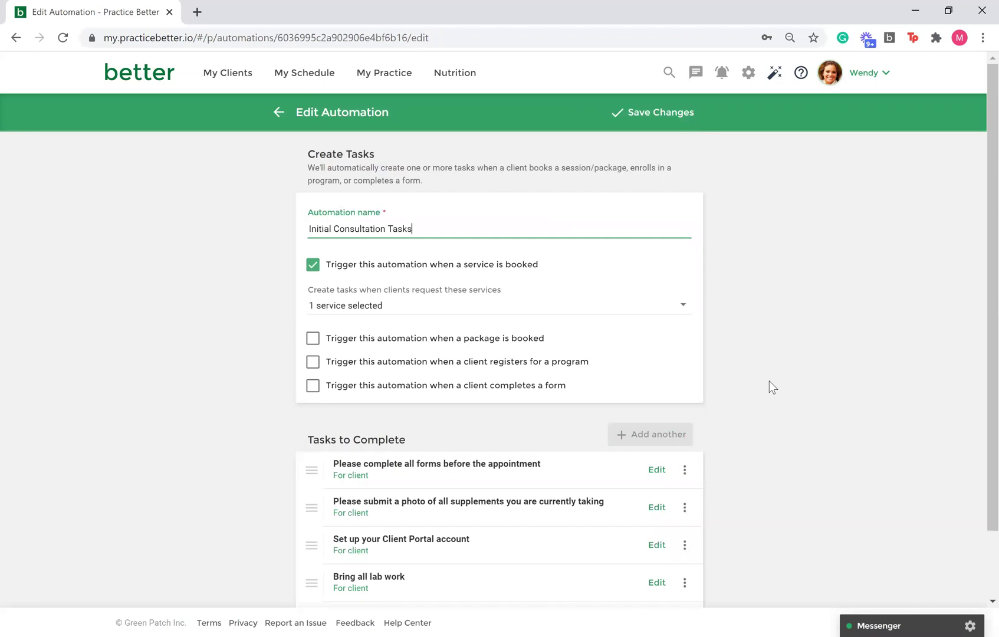
scroll(769, 381, "down", 1)
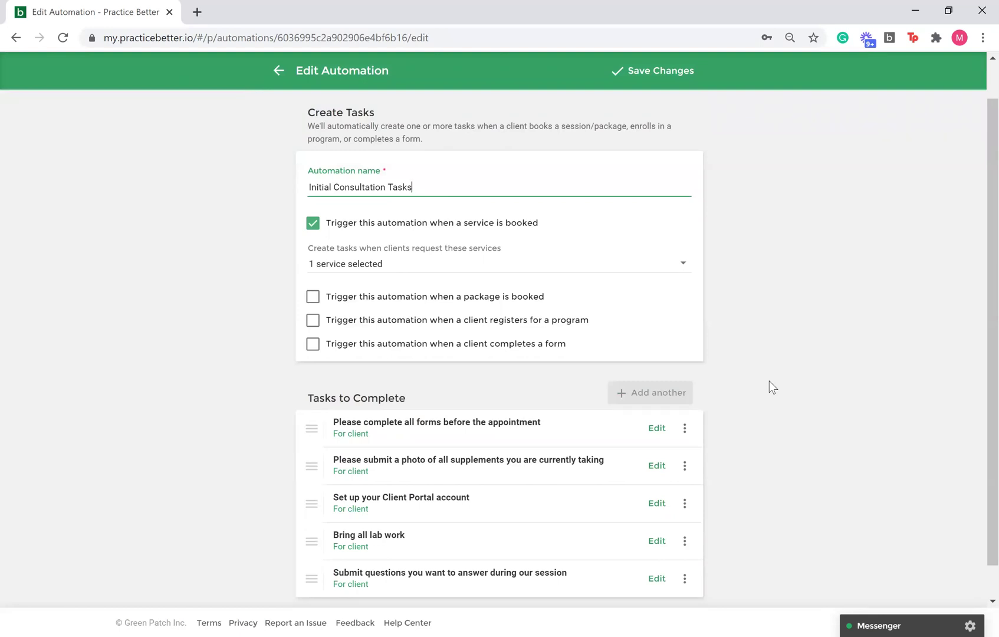
scroll(769, 381, "up", 1)
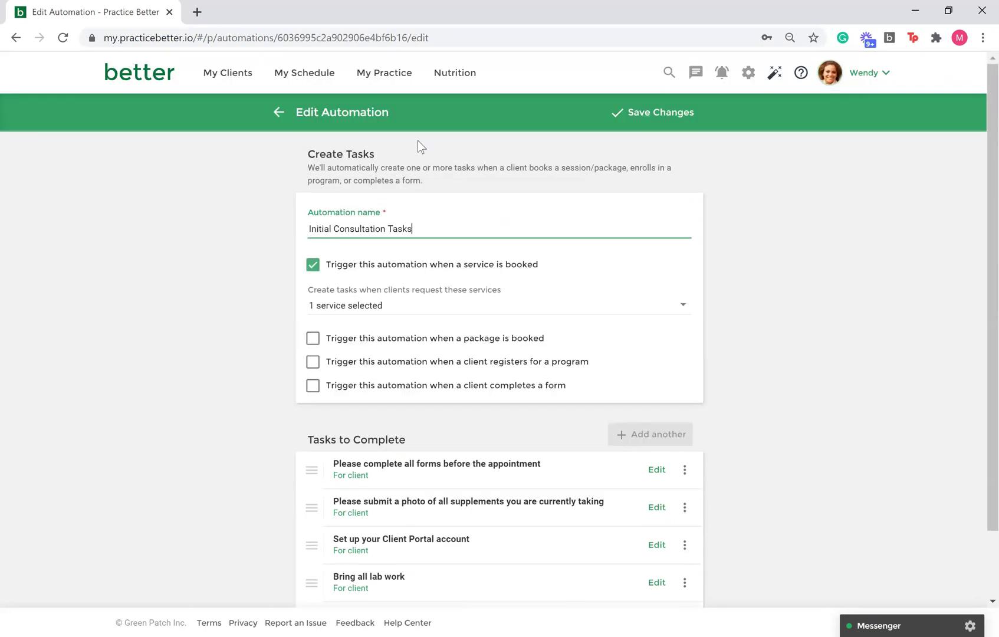
- Back on the list, open the Add Clients- Initial Consult options menu and dismiss it without deleting
left_click(278, 113)
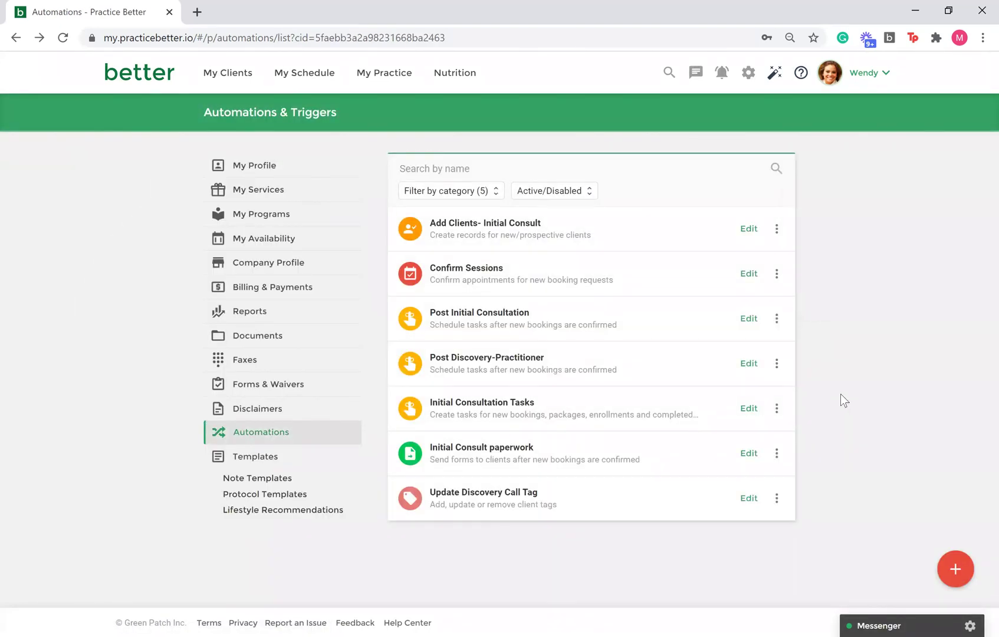
left_click(777, 230)
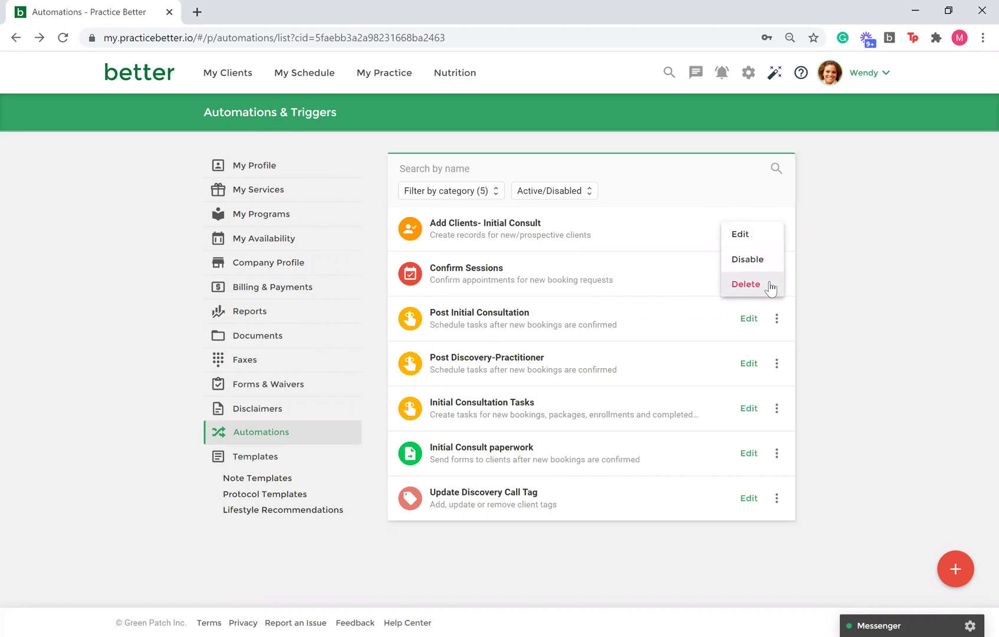
left_click(833, 285)
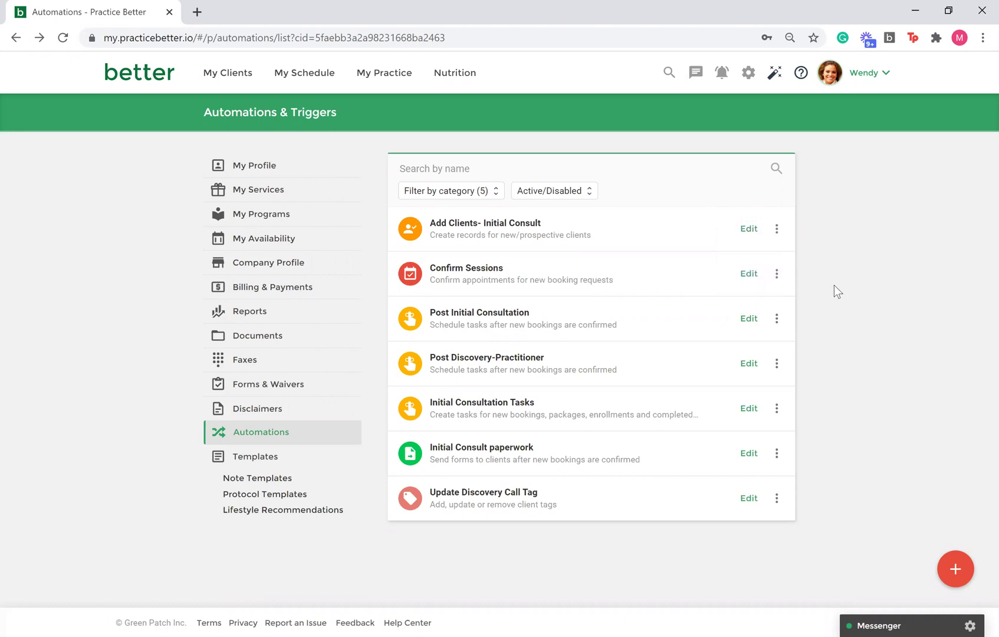